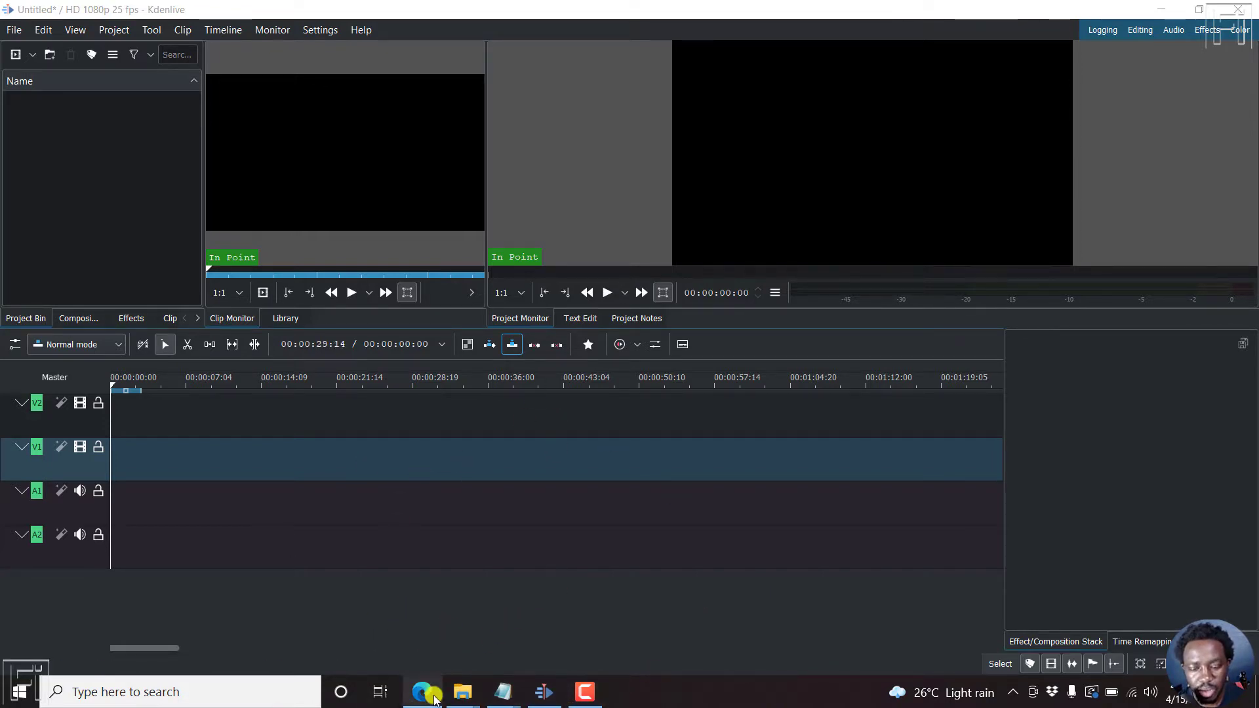
Bring up the How to Edit Videos Using Windows 10 Video Editor folder and select the Running video
{"action": "mouse_move", "coordinate": [462, 692]}
{"action": "left_click", "coordinate": [387, 632]}
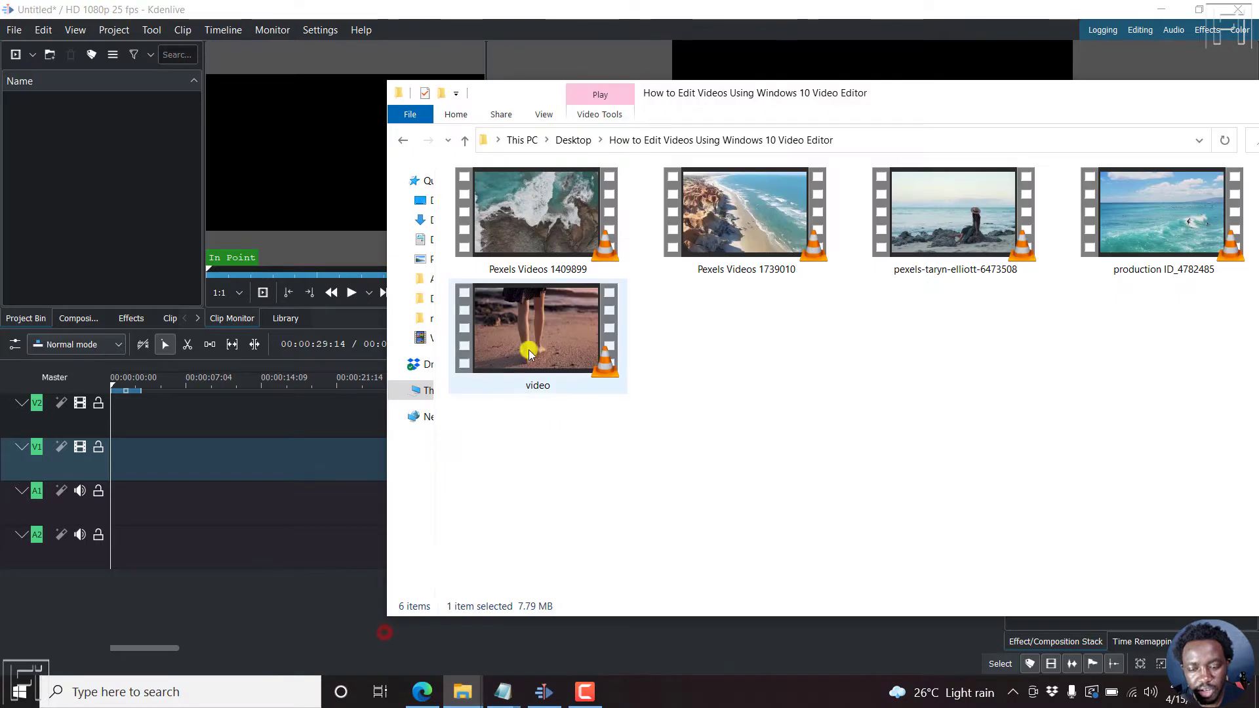
{"action": "left_click_drag", "start_coordinate": [920, 96], "coordinate": [722, 133]}
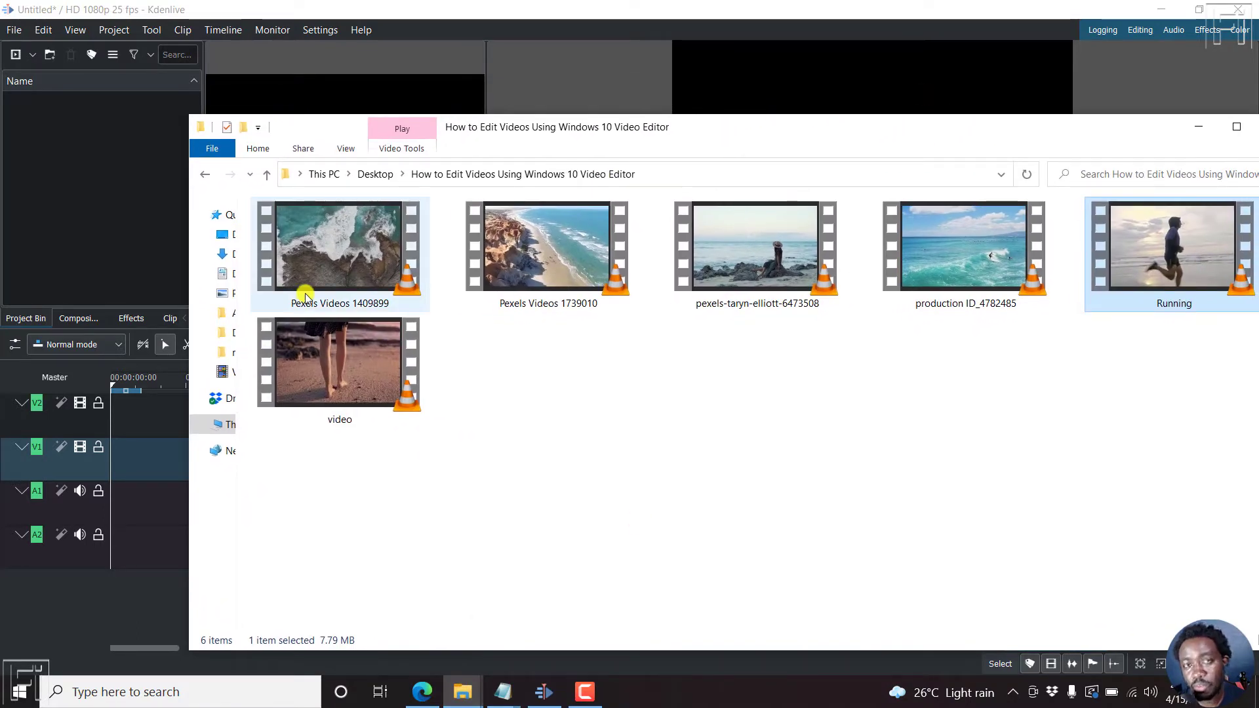
{"action": "left_click", "coordinate": [1139, 359]}
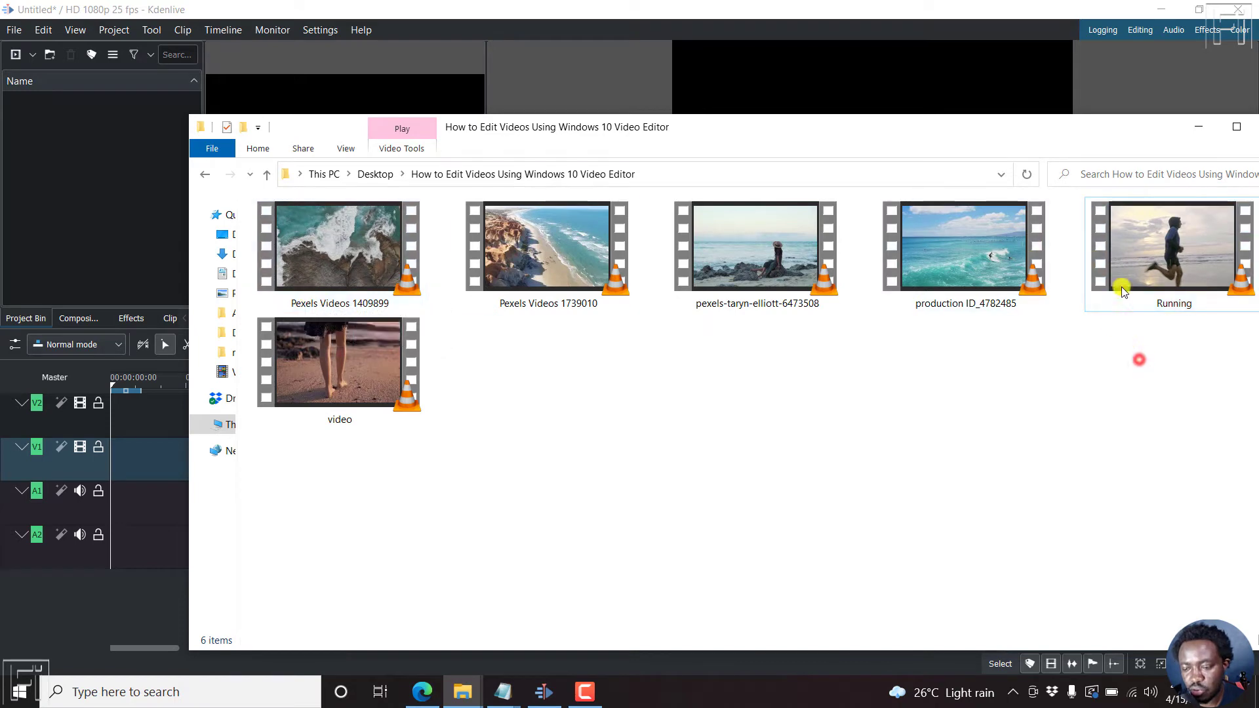
{"action": "left_click", "coordinate": [1150, 259]}
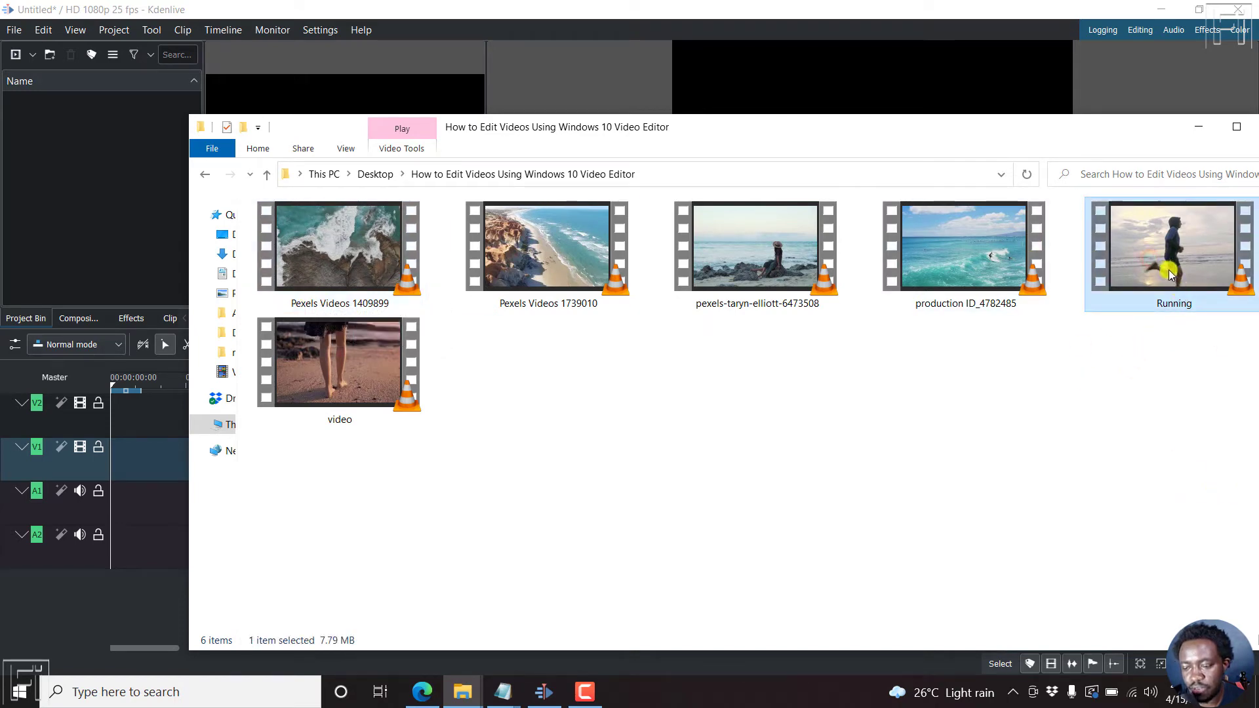
Play Running.mp4 in VLC to preview the man jogging along the beach
{"action": "double_click", "coordinate": [1169, 273]}
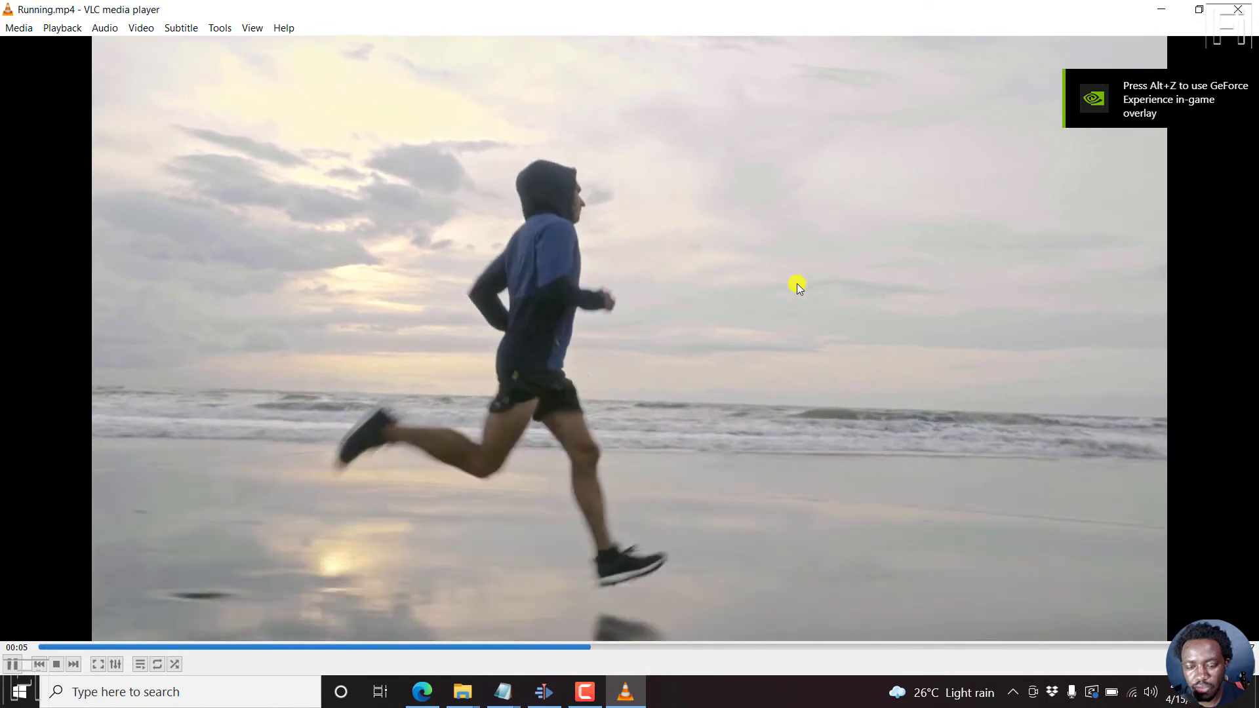
Close VLC, import Running.mp4 into the Project Bin, and place it on track V1
{"action": "left_click", "coordinate": [1237, 11]}
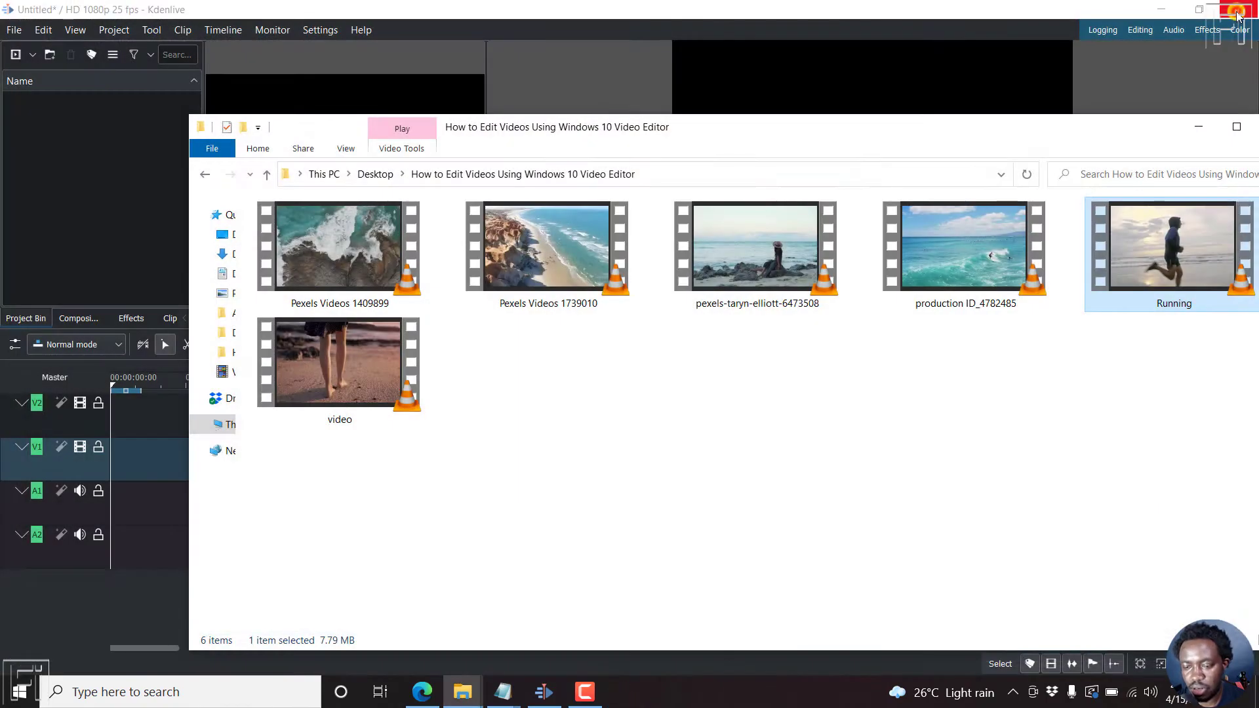
{"action": "left_click_drag", "start_coordinate": [1159, 248], "coordinate": [101, 202]}
{"action": "left_click", "coordinate": [61, 108]}
{"action": "left_click_drag", "start_coordinate": [60, 108], "coordinate": [208, 455]}
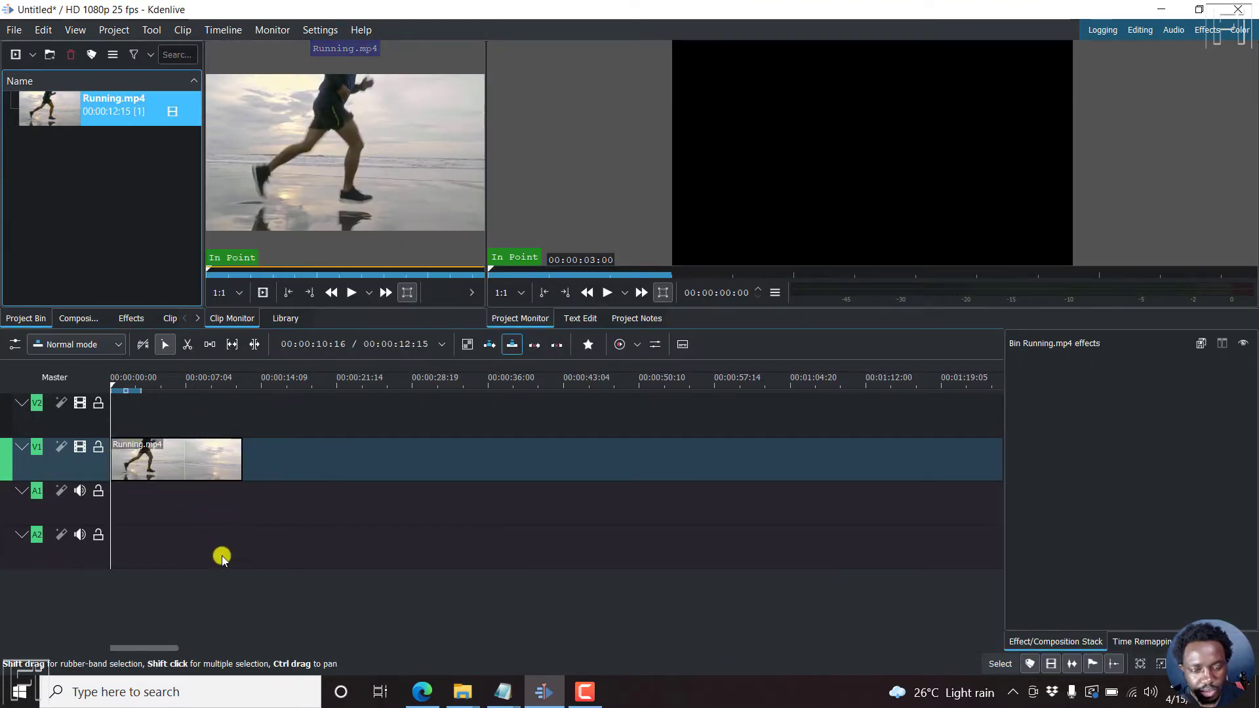
Play the timeline from the start of the Running.mp4 clip
{"action": "left_click", "coordinate": [212, 516]}
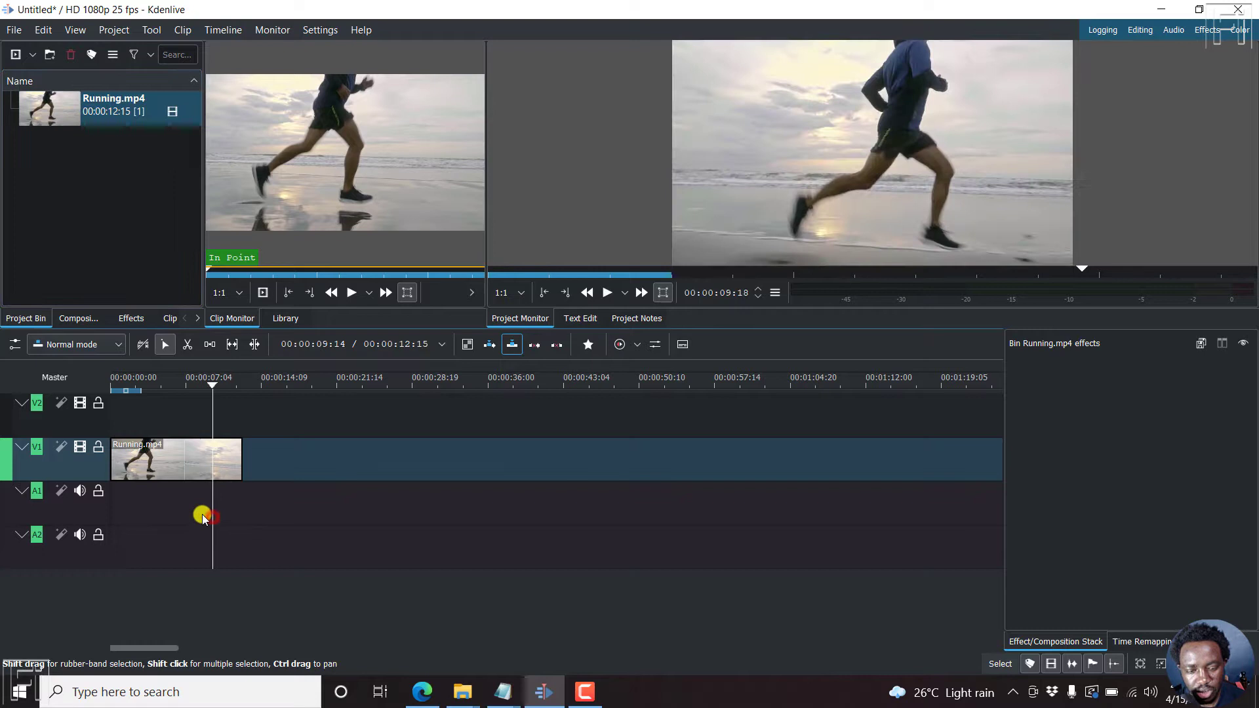
{"action": "left_click", "coordinate": [113, 497]}
{"action": "key", "text": "space"}
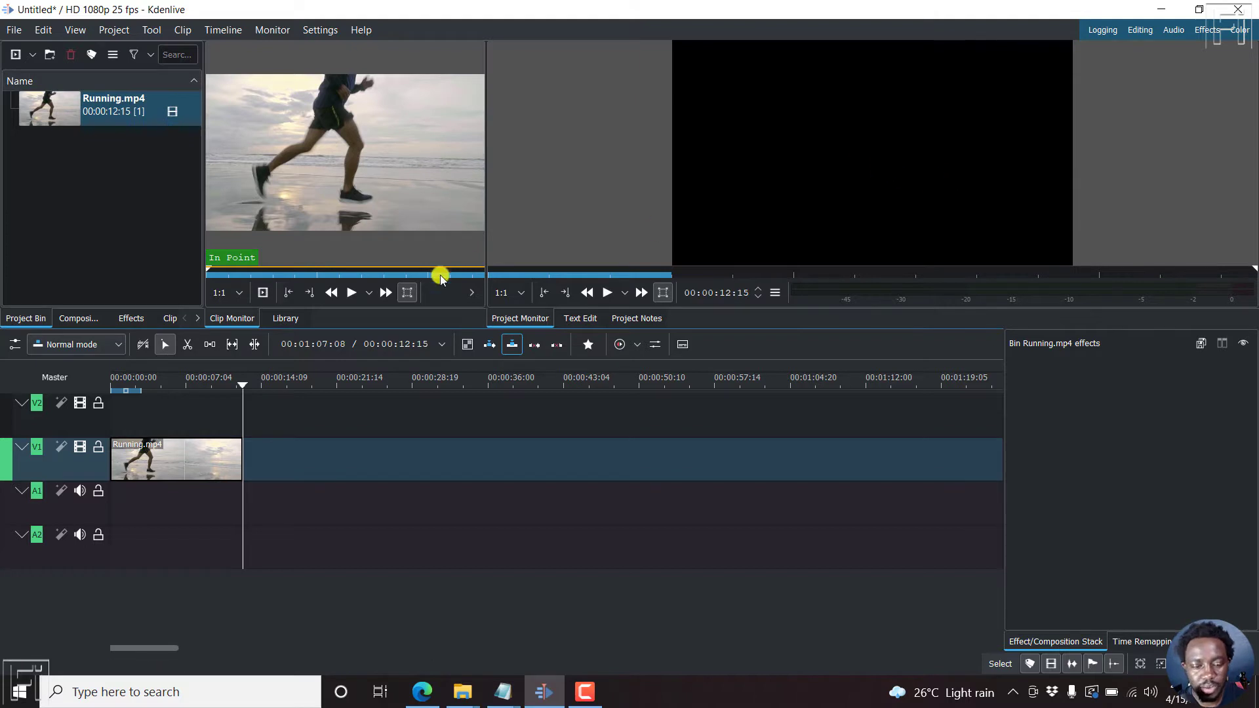
Open Change Speed for the Running.mp4 timeline clip and tick Reverse clip
{"action": "left_click", "coordinate": [165, 459]}
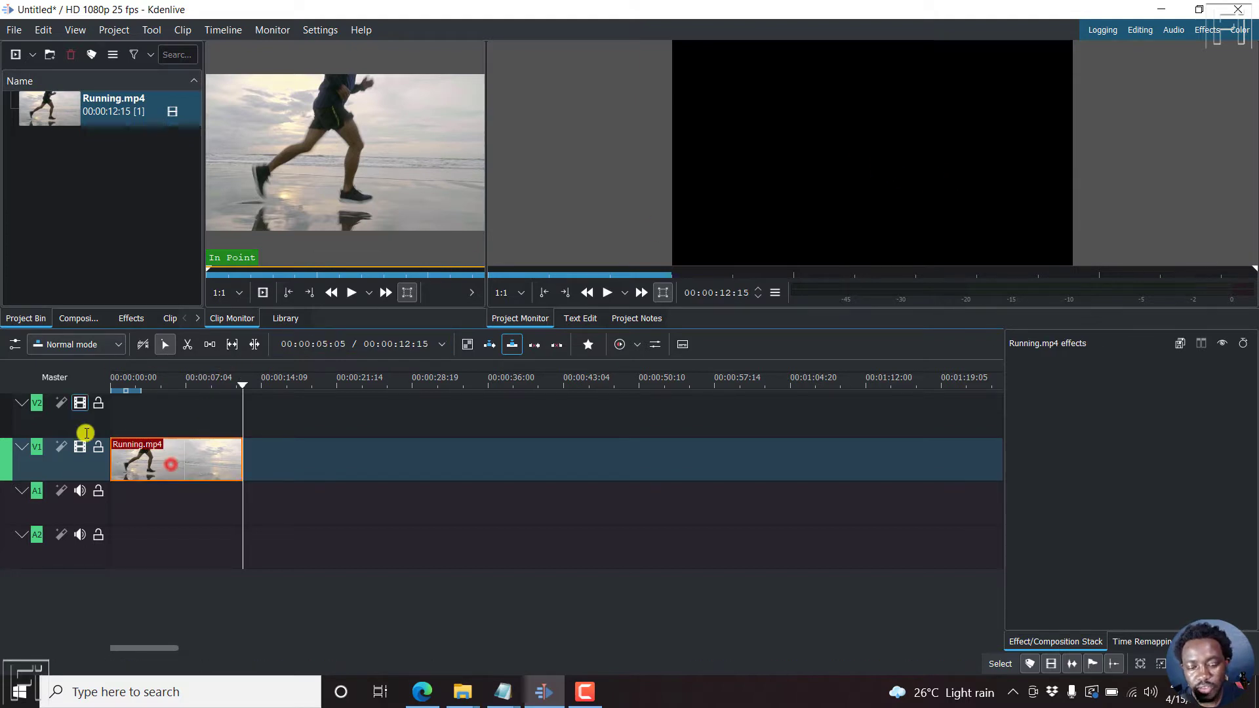
{"action": "right_click", "coordinate": [162, 464]}
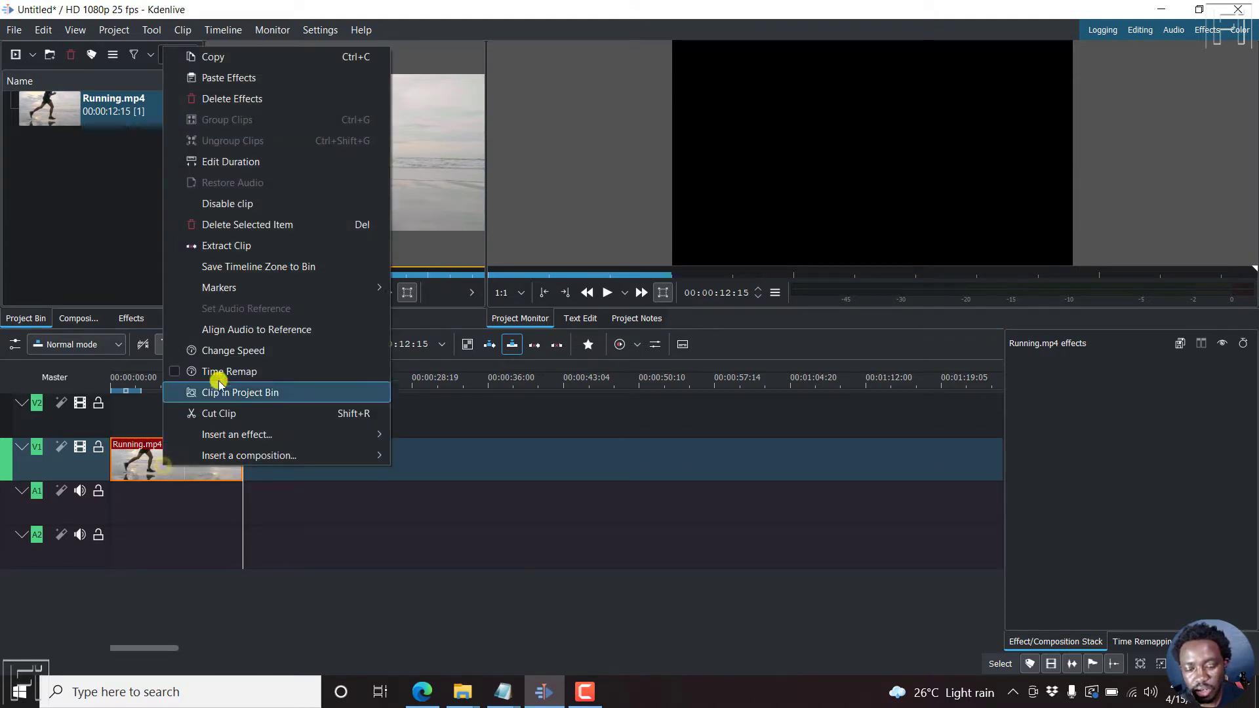
{"action": "left_click", "coordinate": [251, 351]}
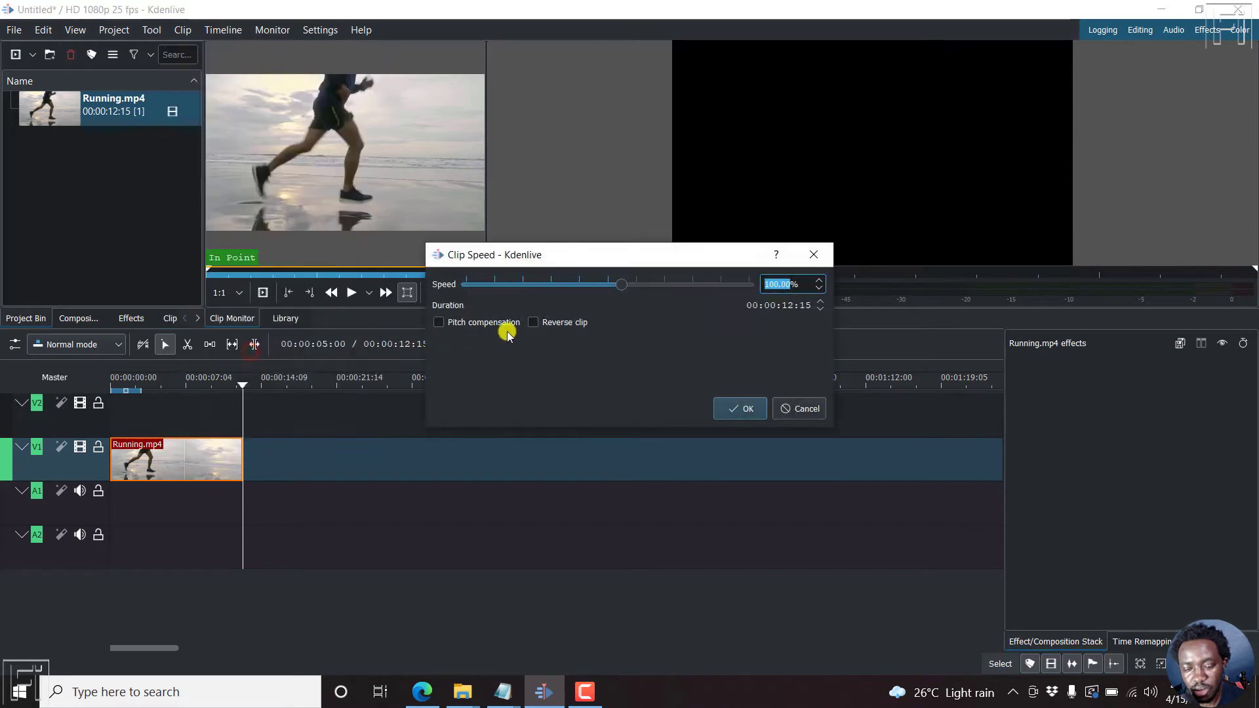
{"action": "left_click", "coordinate": [535, 323]}
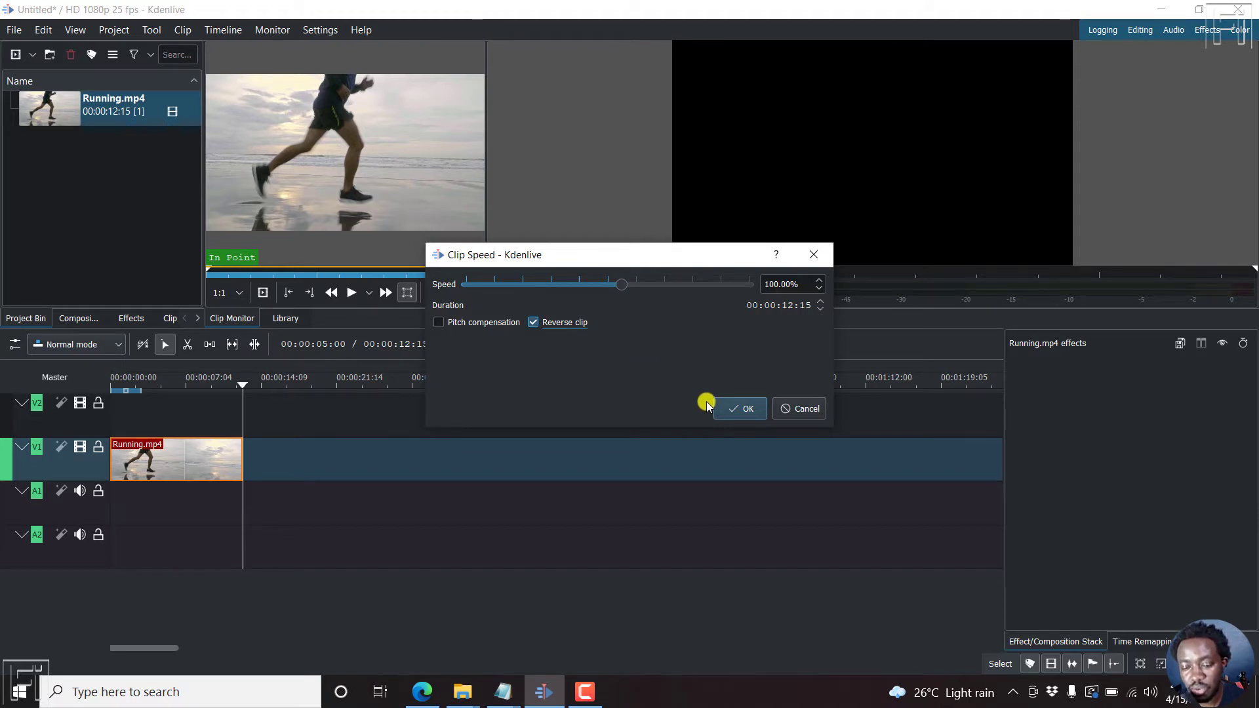
Confirm the -100% reverse speed and play the reversed clip from the start
{"action": "left_click", "coordinate": [736, 411]}
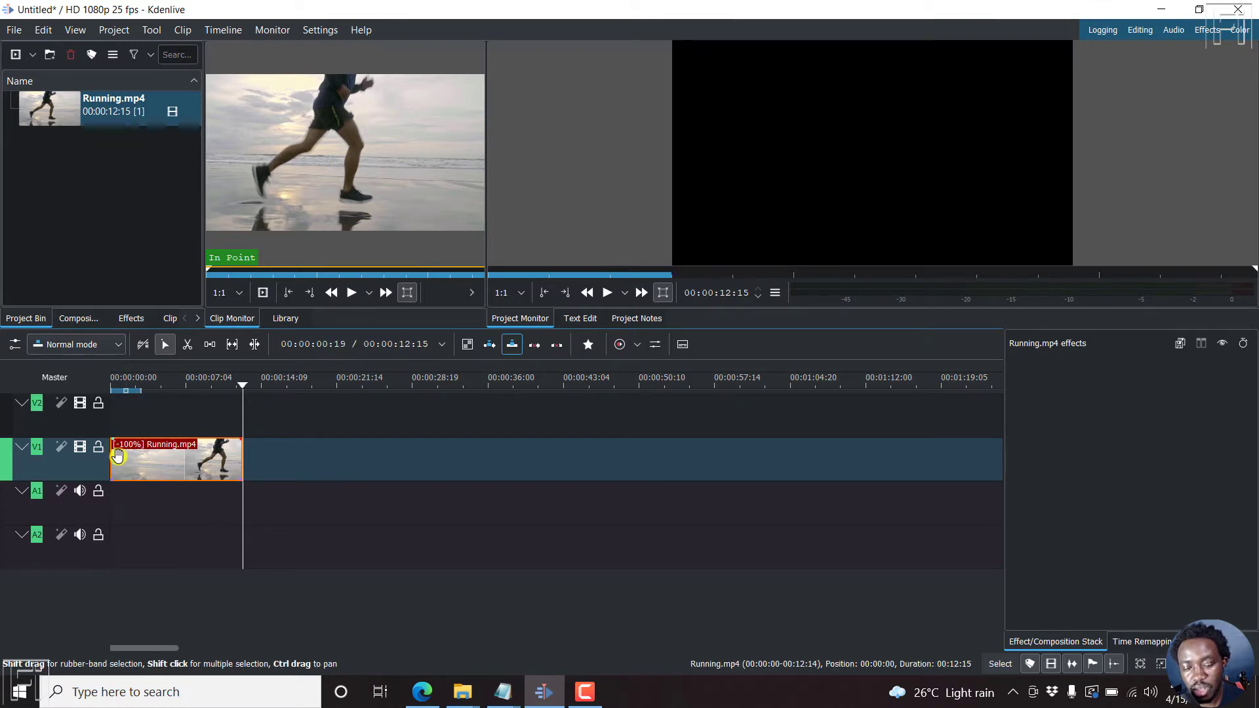
{"action": "left_click", "coordinate": [150, 381]}
{"action": "left_click_drag", "start_coordinate": [150, 382], "coordinate": [90, 391]}
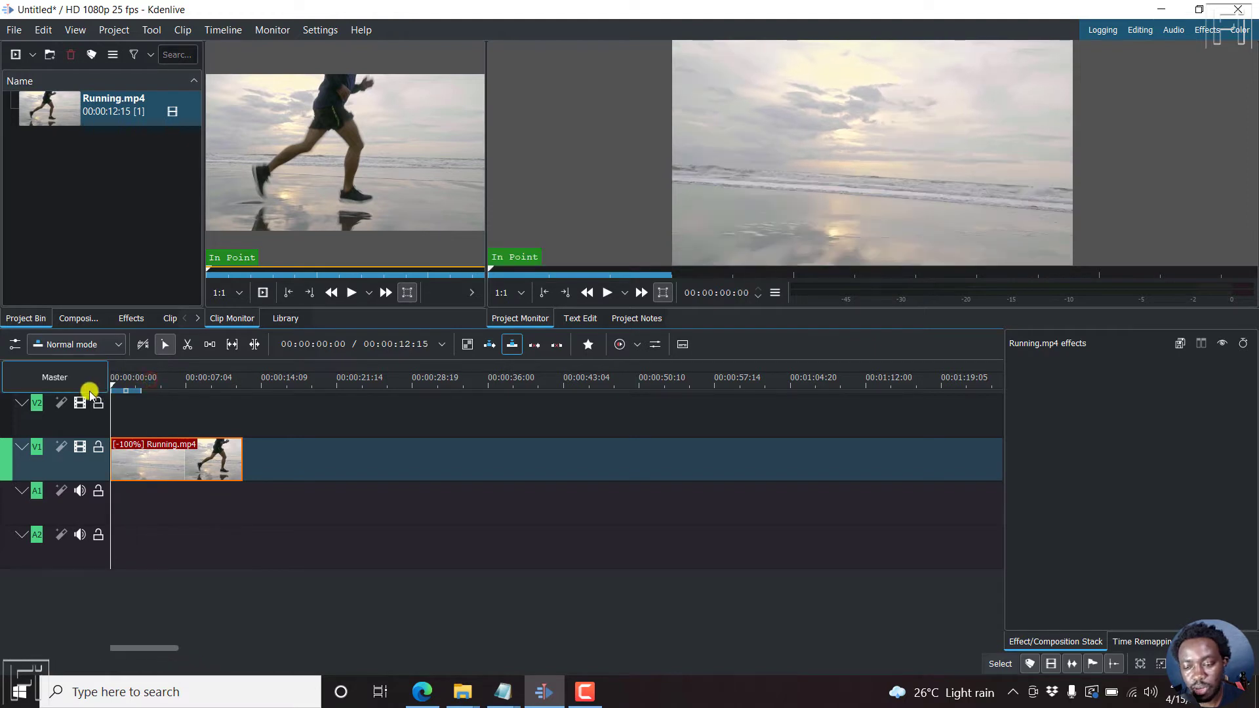
{"action": "key", "text": "space"}
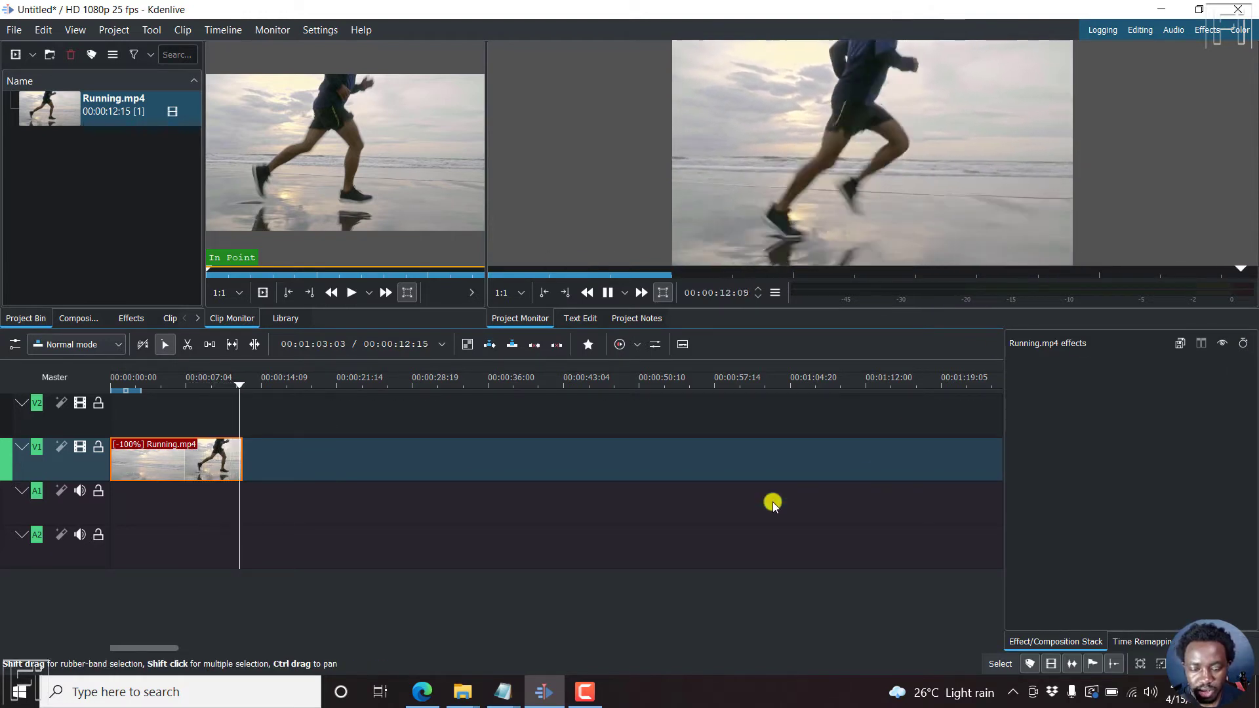
Open the Rendering dialog from the Project menu and remove the old untitled.mp4 job
{"action": "left_click", "coordinate": [113, 30]}
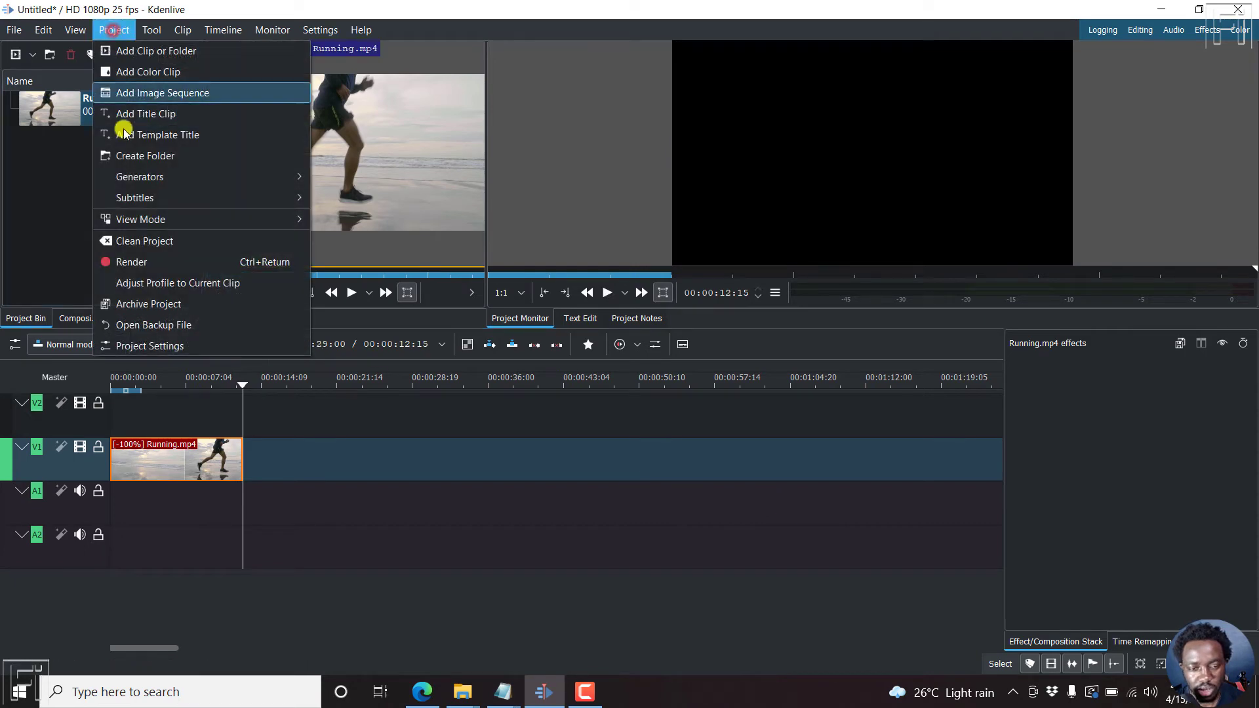
{"action": "left_click", "coordinate": [151, 262]}
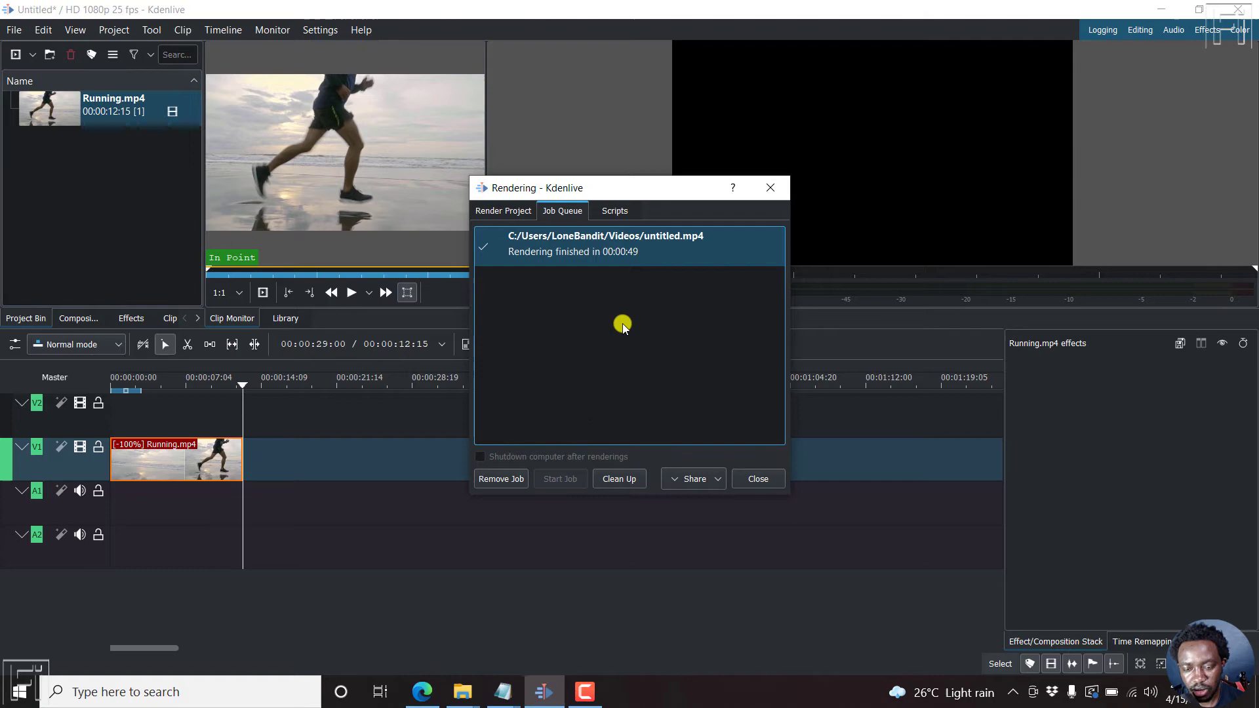
{"action": "left_click", "coordinate": [631, 251]}
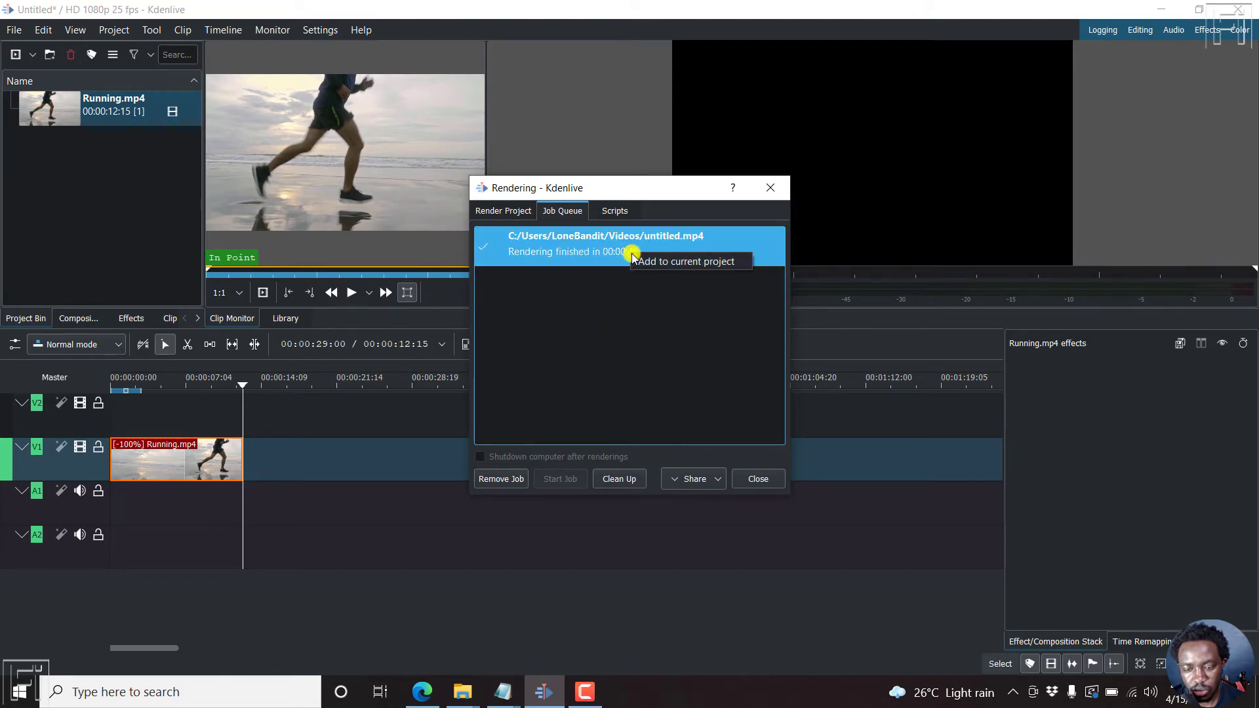
{"action": "left_click", "coordinate": [498, 478]}
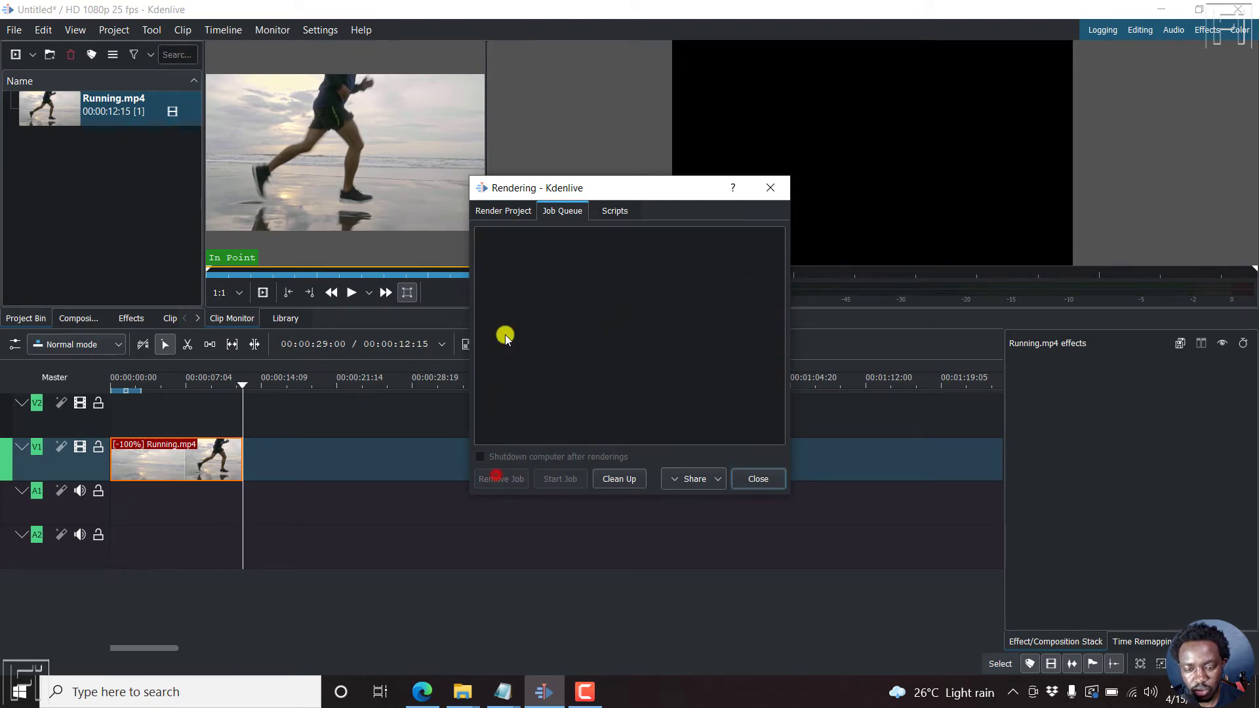
Choose MP4-H264/AAC and rename the output file to Running Backwards.mp4
{"action": "left_click", "coordinate": [515, 213]}
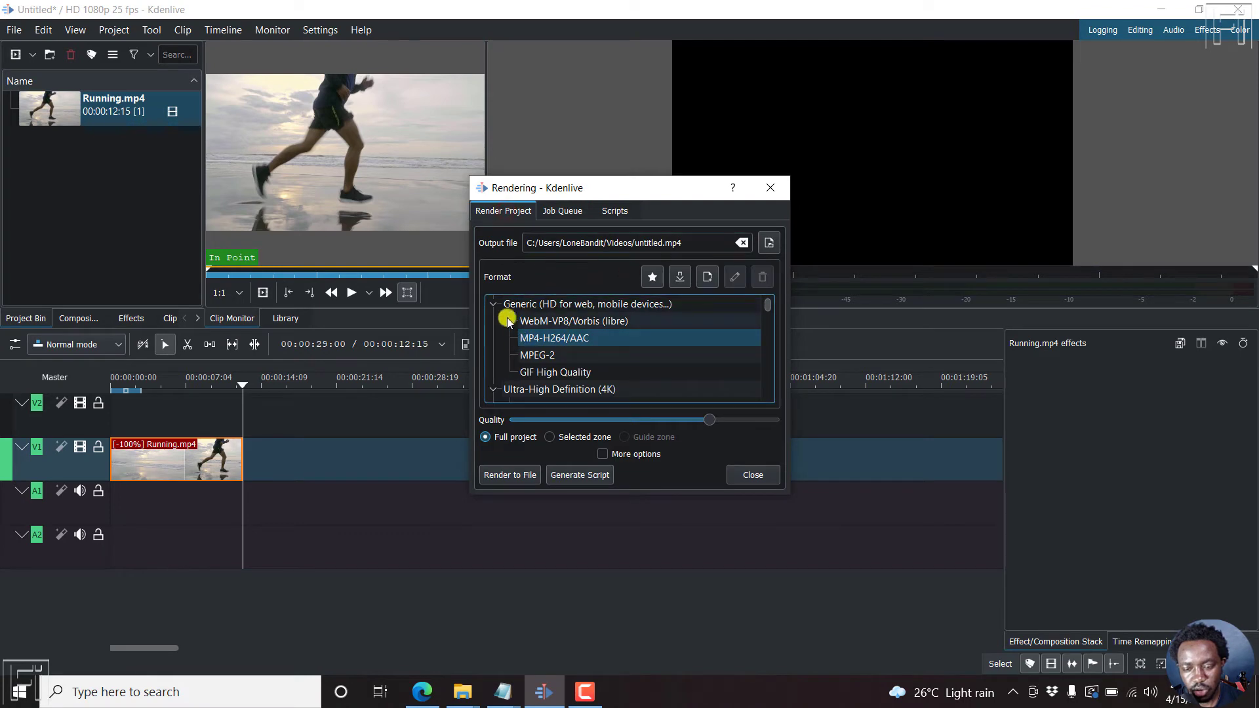
{"action": "left_click", "coordinate": [537, 340]}
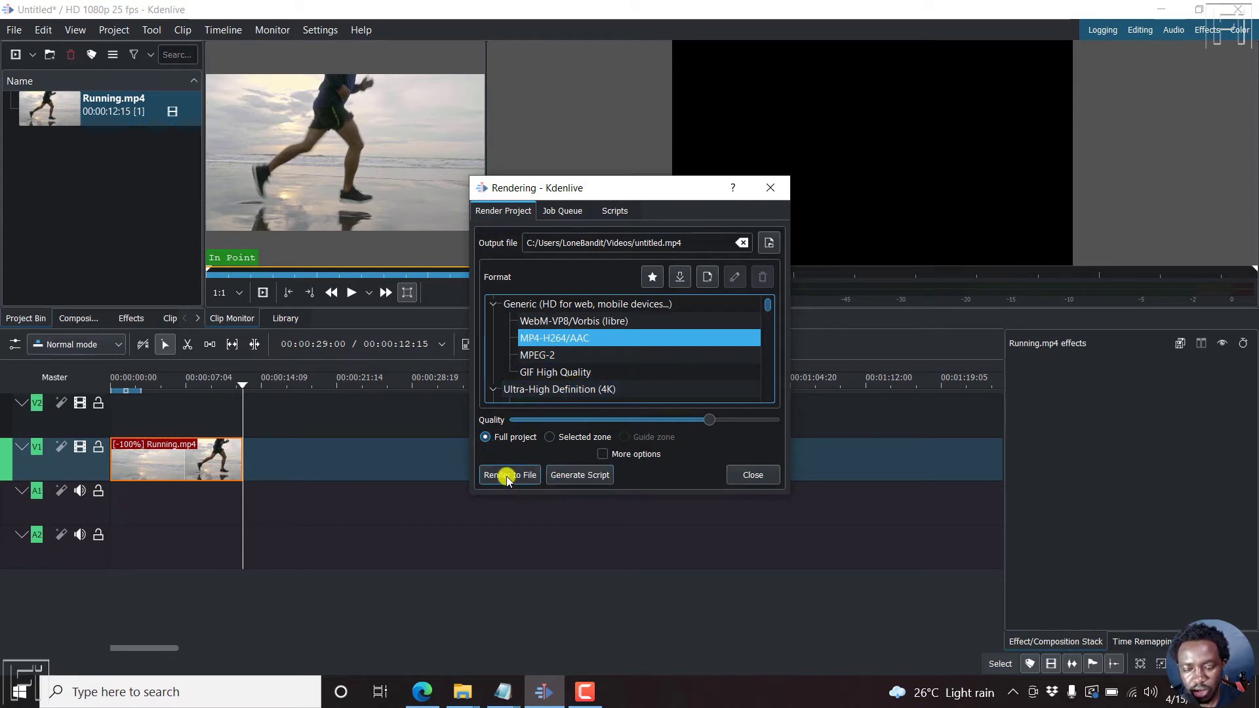
{"action": "left_click", "coordinate": [638, 243]}
{"action": "left_click_drag", "start_coordinate": [638, 243], "coordinate": [661, 241]}
{"action": "type", "text": "Running Backwards"}
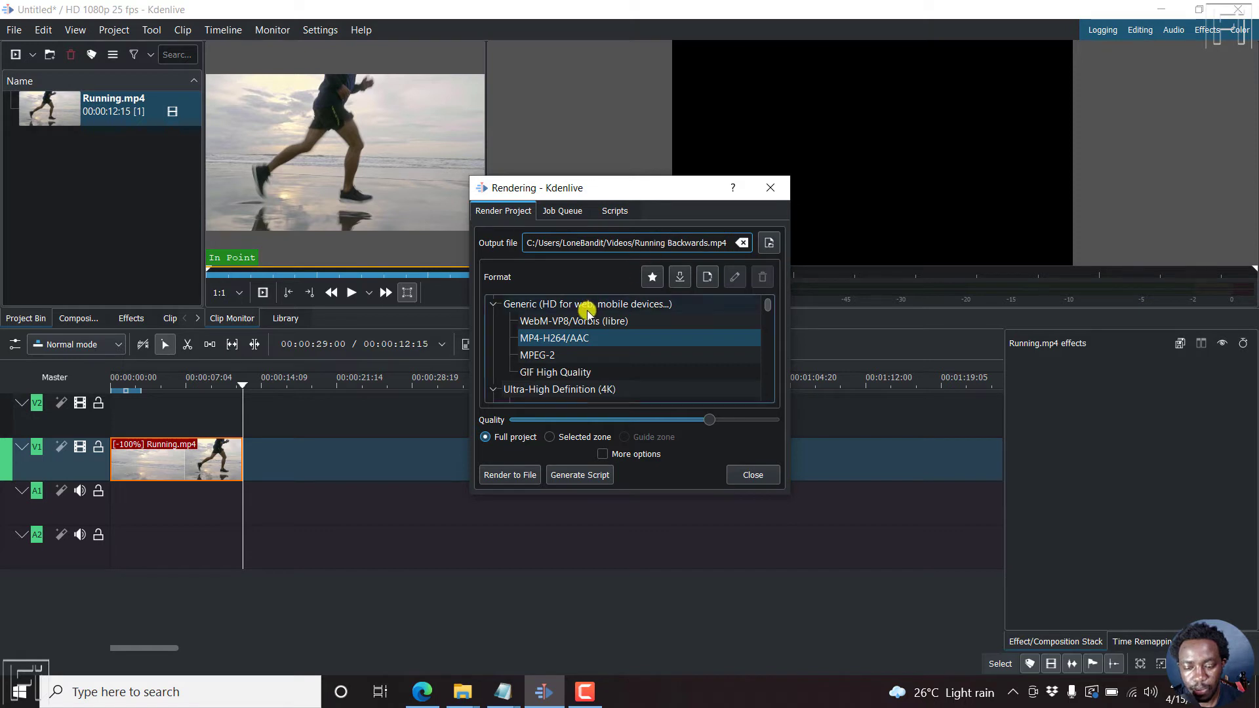
Render to Running Backwards.mp4 and wait until the job finishes in 00:01:00
{"action": "left_click", "coordinate": [502, 476]}
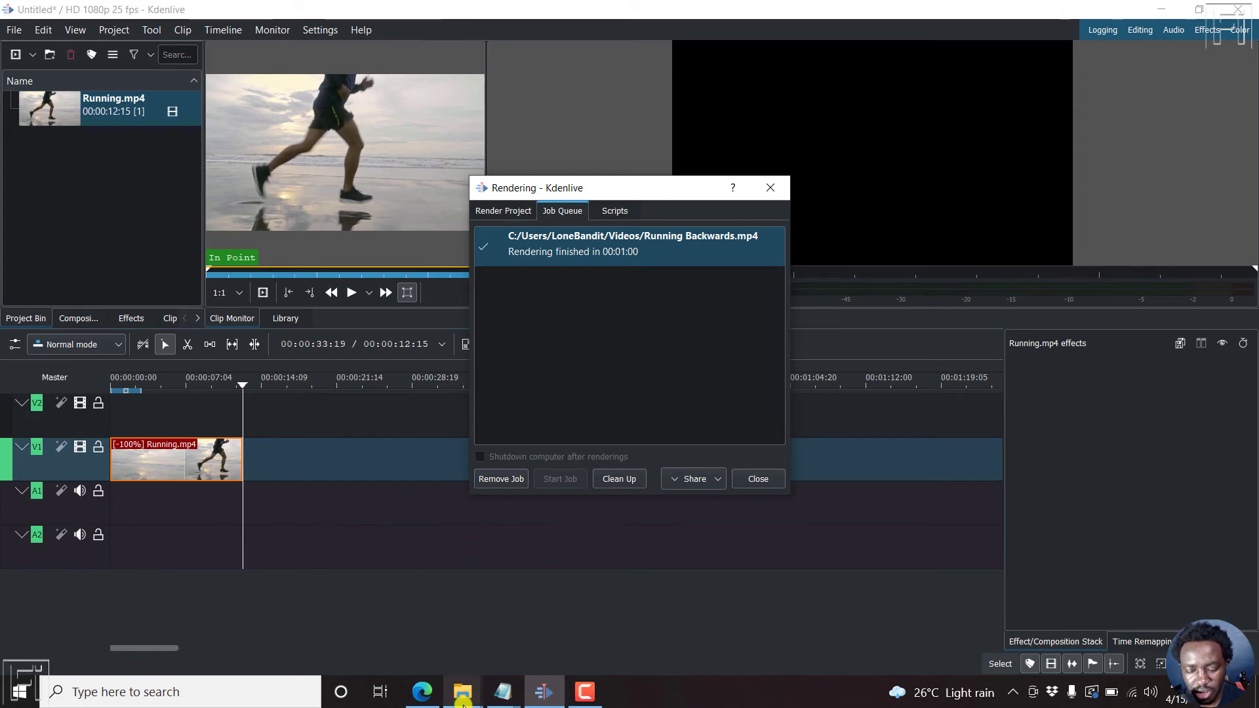
Play the rendered Running Backwards.mp4 from the Videos folder in VLC
{"action": "mouse_move", "coordinate": [462, 690]}
{"action": "left_click", "coordinate": [519, 650]}
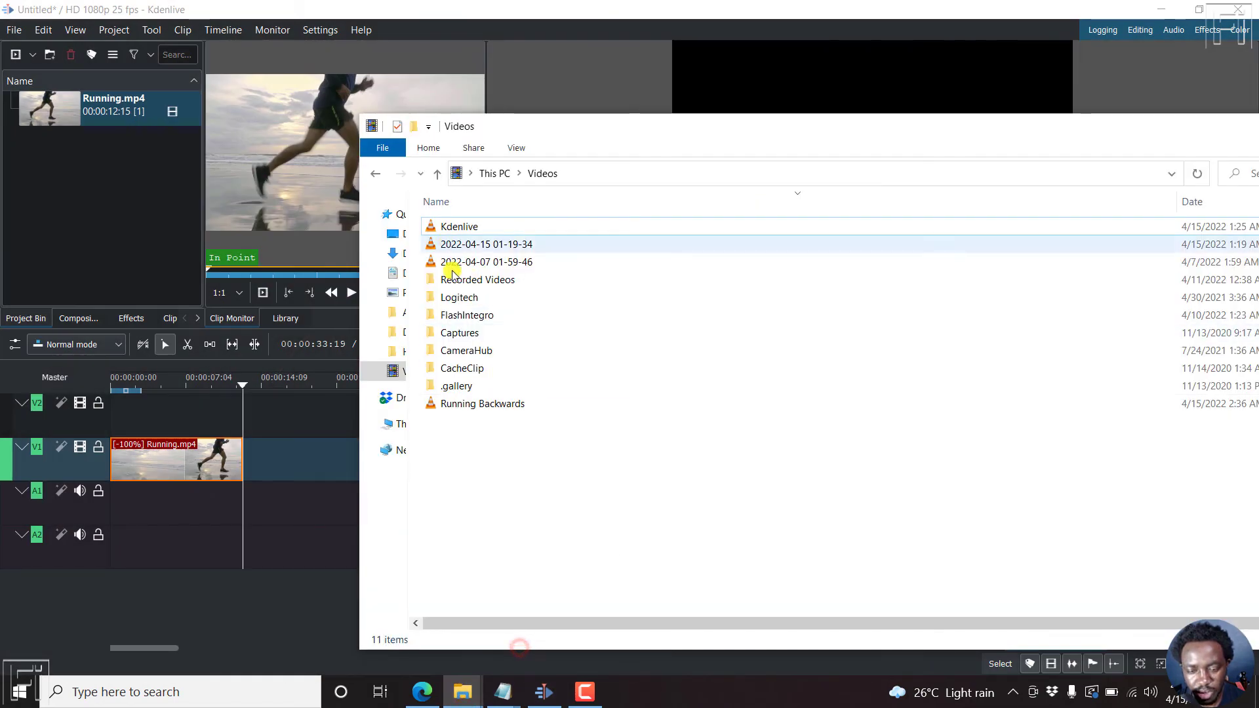
{"action": "double_click", "coordinate": [472, 403]}
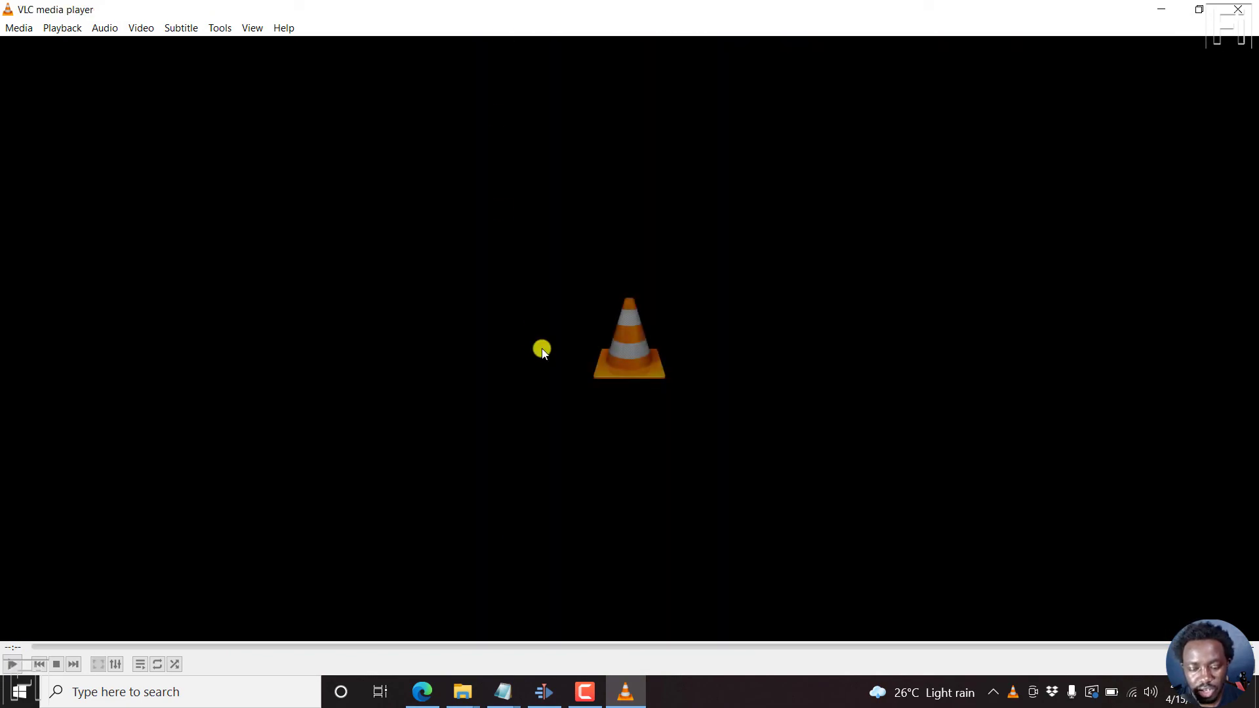
Replay the original Running.mp4 in VLC for comparison, then return to Kdenlive
{"action": "left_click", "coordinate": [465, 695]}
{"action": "left_click", "coordinate": [423, 646]}
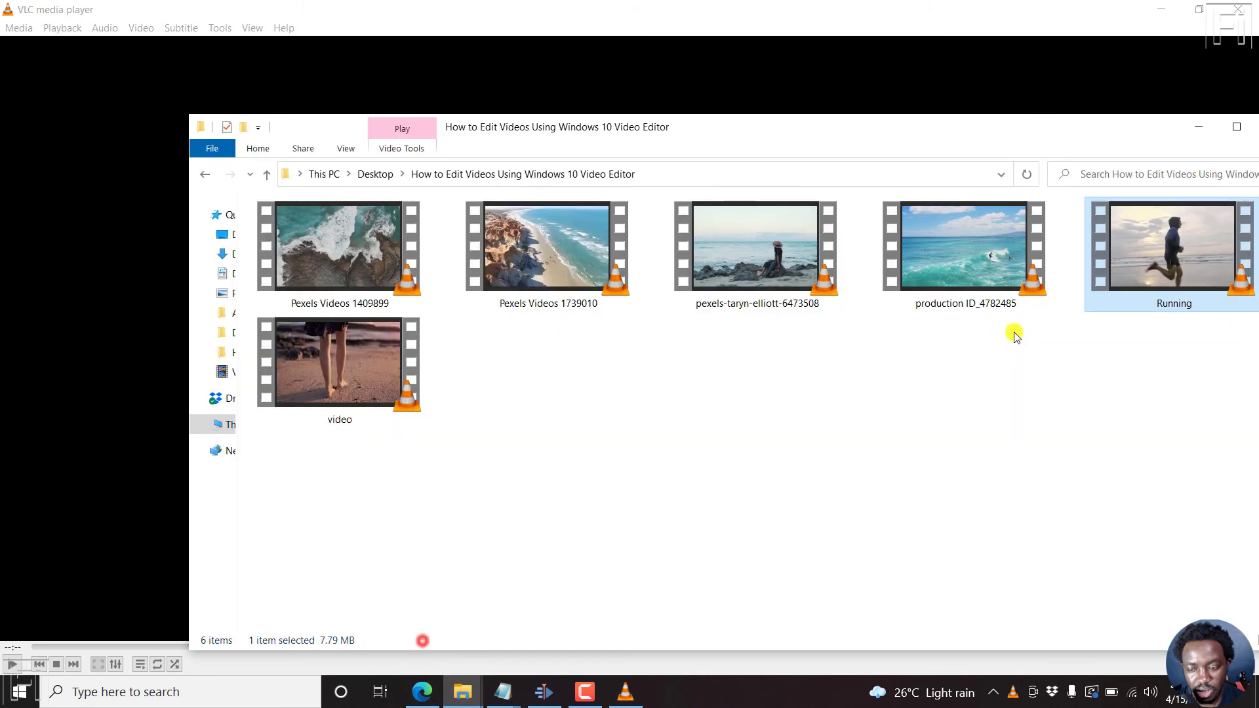
{"action": "double_click", "coordinate": [1129, 279]}
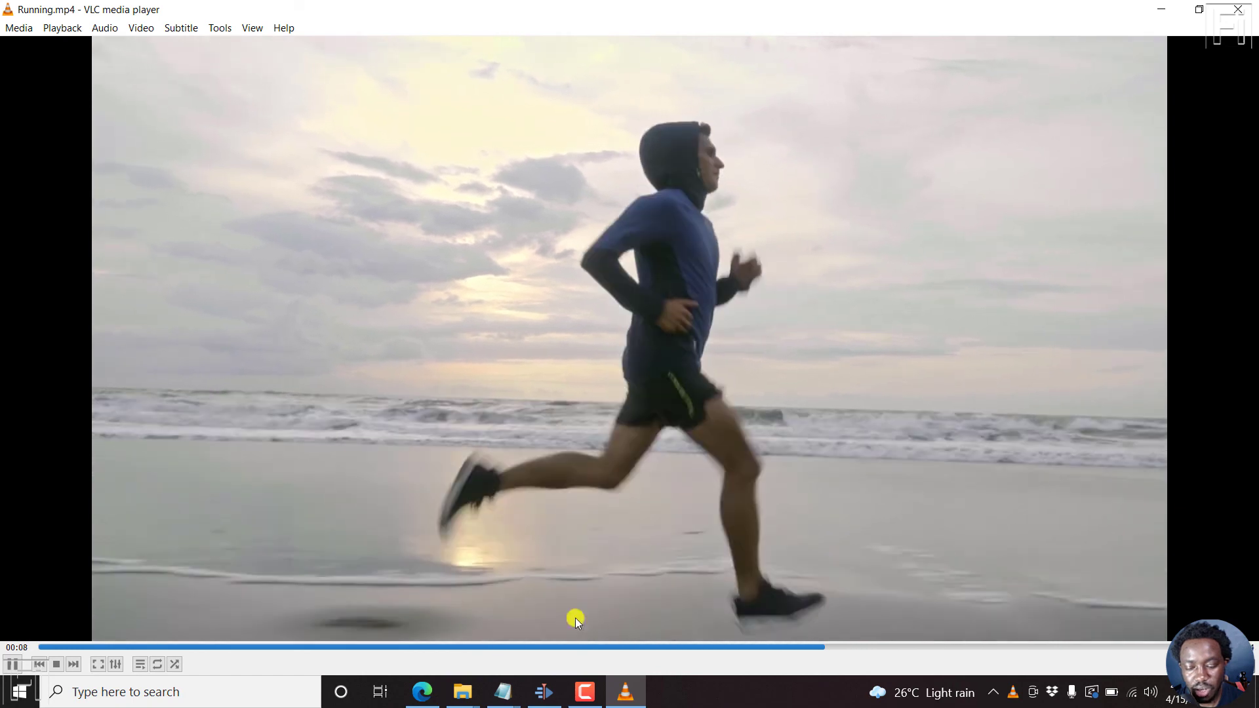
{"action": "left_click", "coordinate": [545, 692]}
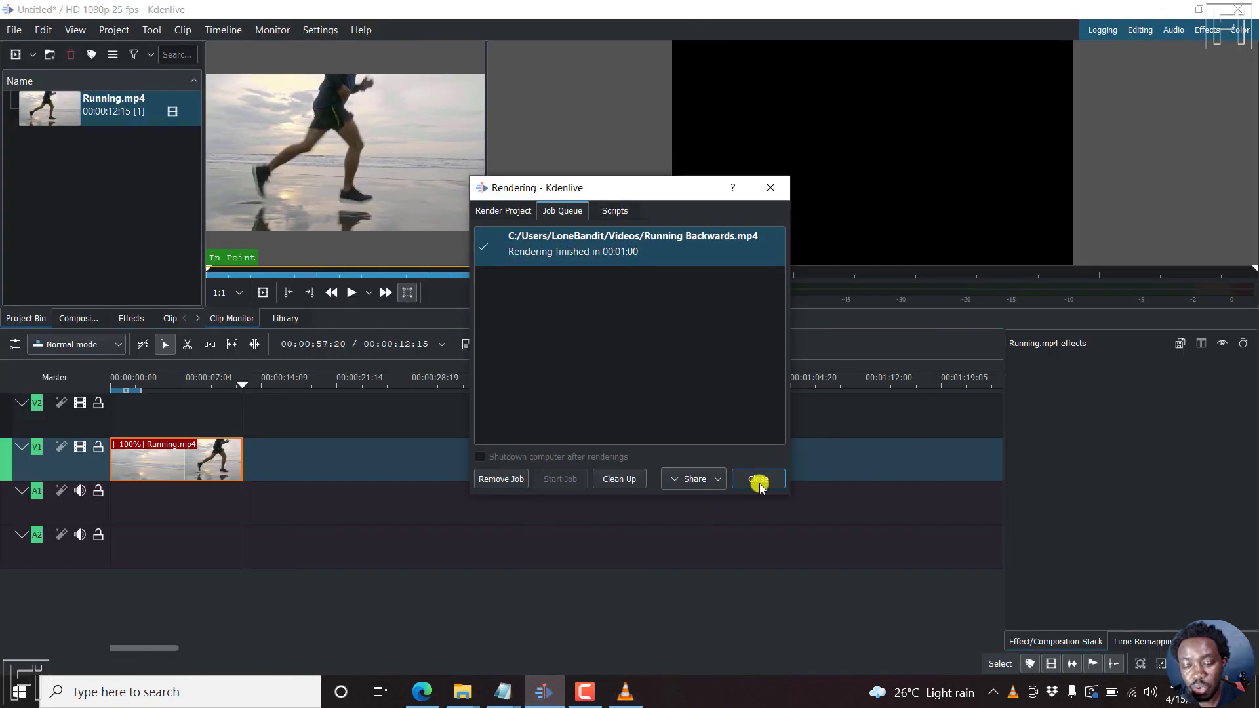
Remove the finished Running Backwards.mp4 job and close the Rendering dialog
{"action": "left_click", "coordinate": [514, 478]}
{"action": "left_click", "coordinate": [757, 479]}
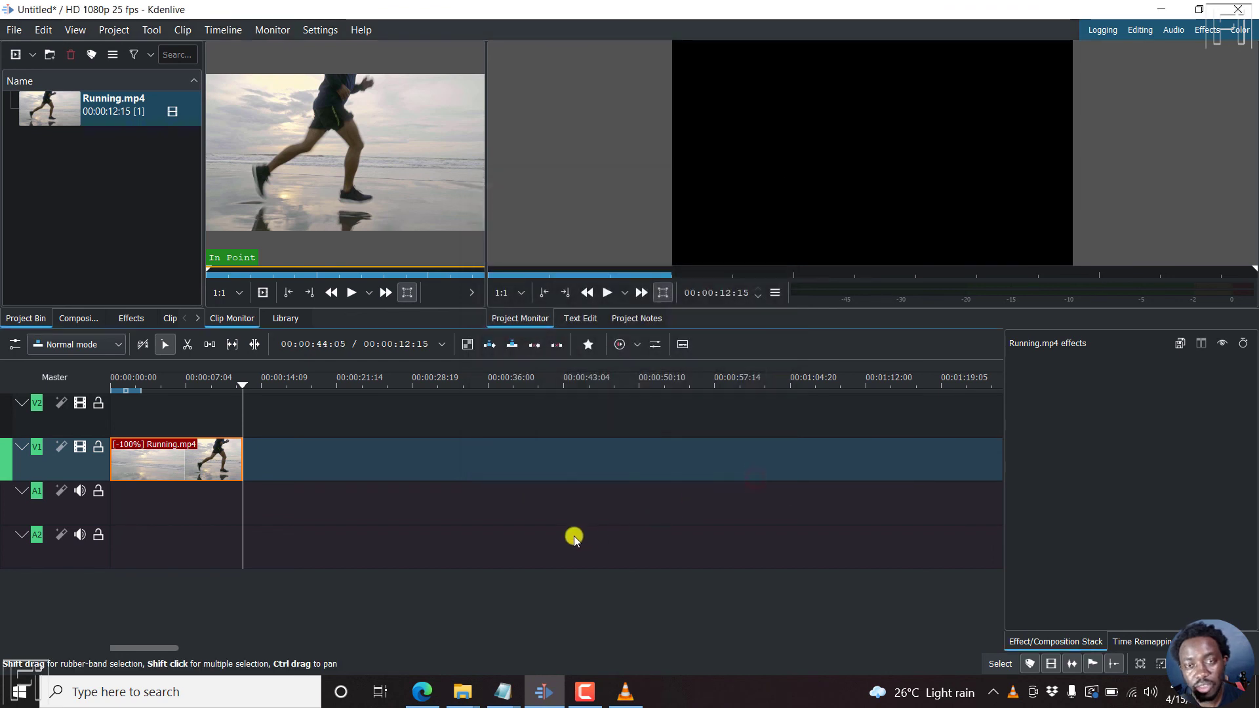